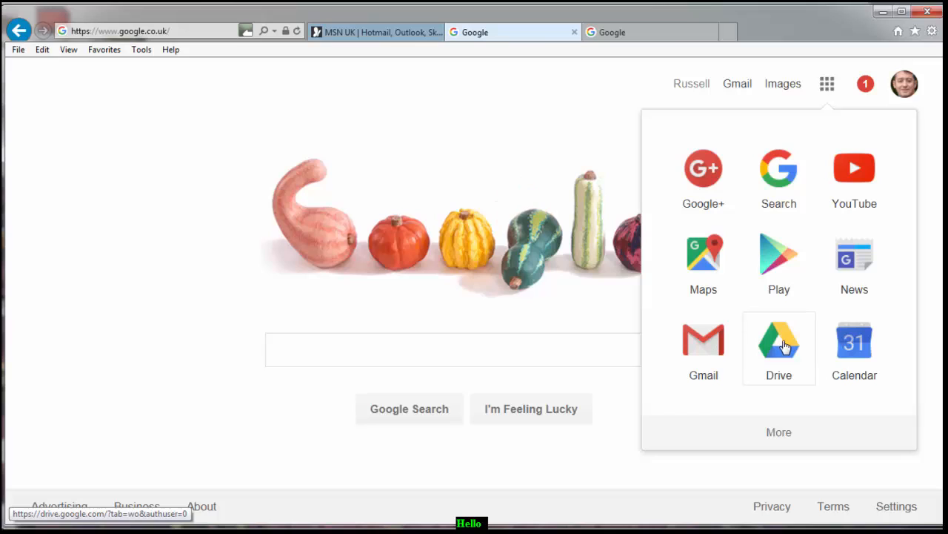
Open the "Background in using technology" form from the Surveys folder in Google Drive
click(785, 346)
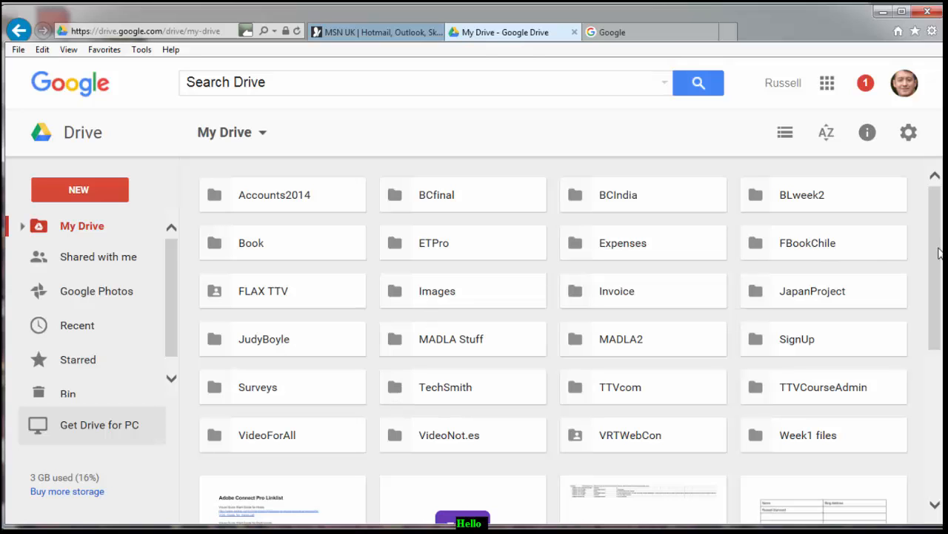
drag(939, 253, 942, 291)
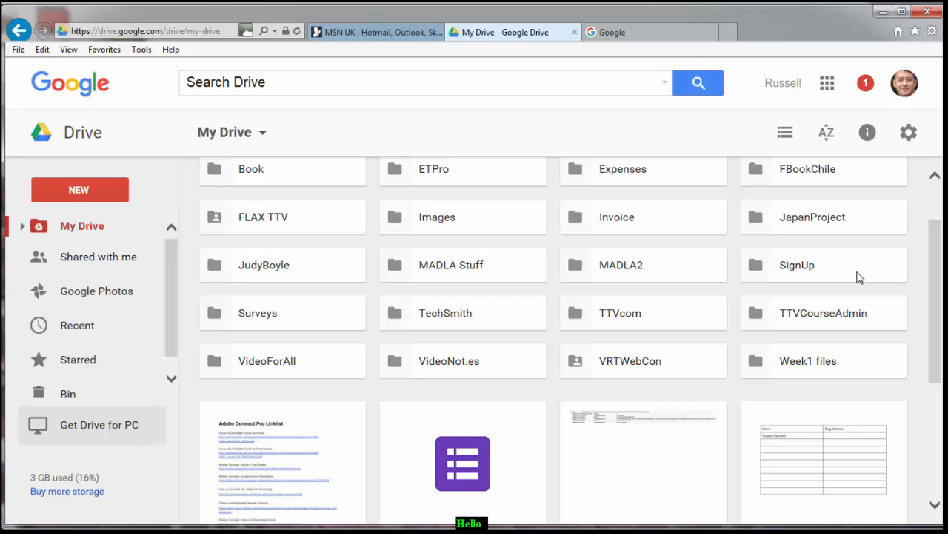
double_click(295, 316)
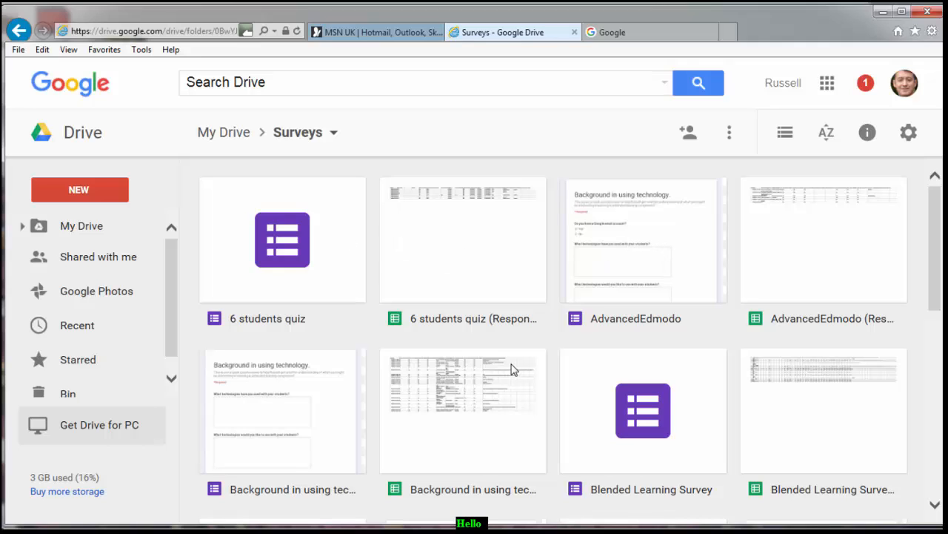
click(239, 416)
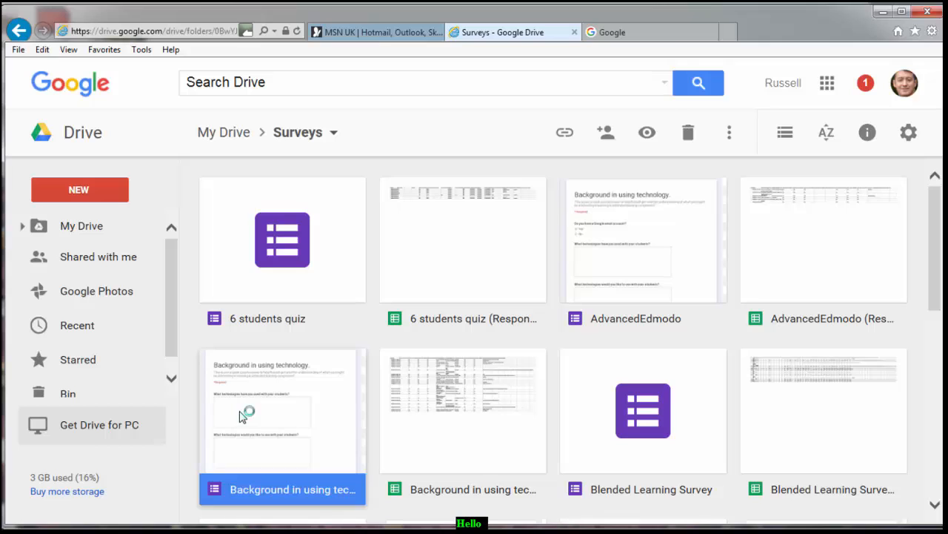
double_click(333, 351)
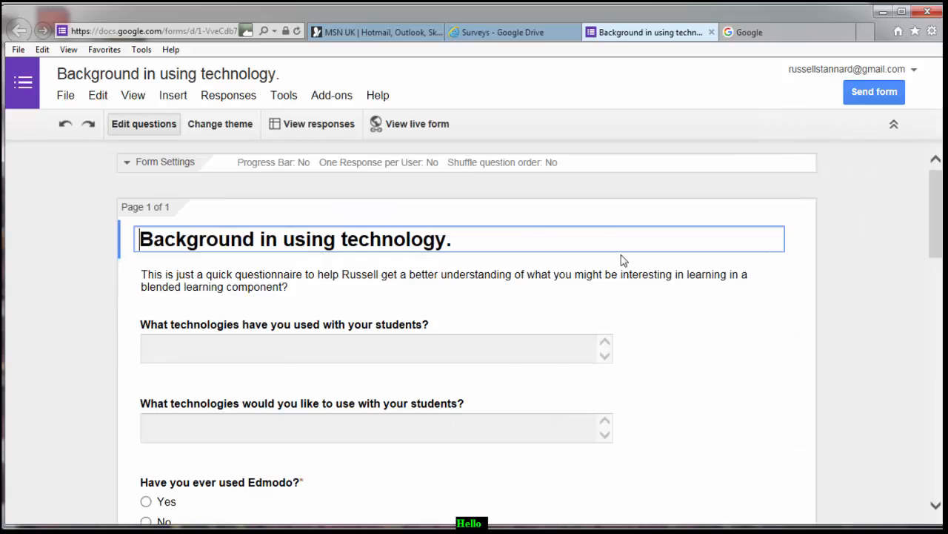
Look over the questionnaire and view its sharing options for sending the form, closing them without sending
mouse_move(937, 198)
mouse_down()
mouse_move(925, 333)
mouse_move(941, 426)
mouse_move(936, 189)
mouse_up()
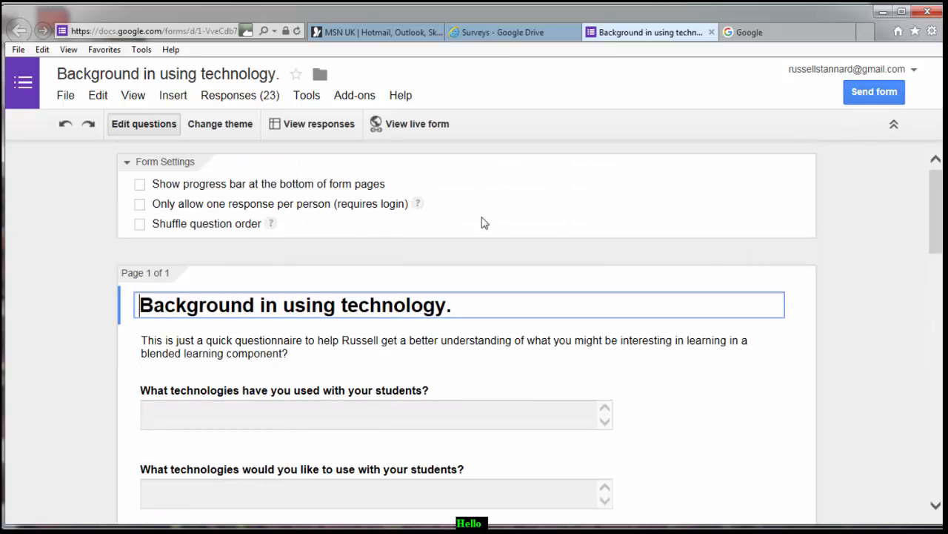
click(880, 97)
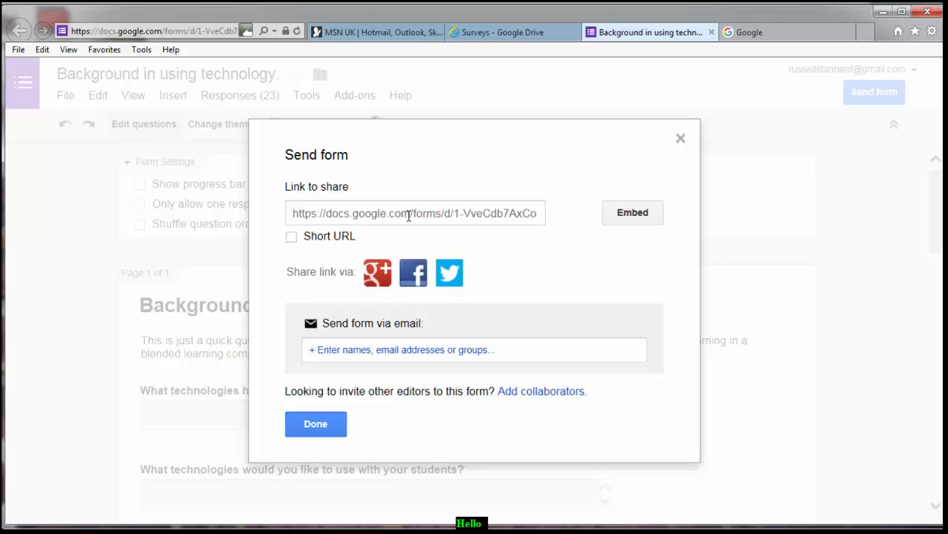
click(680, 142)
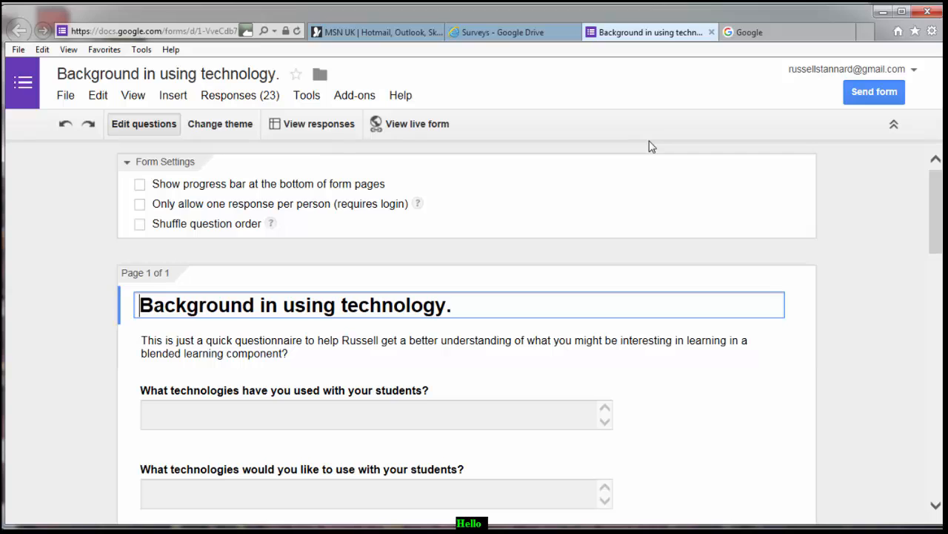
Examine the form's summary of responses, from the written answers on technologies to the Edmodo, video and podcast charts
click(237, 101)
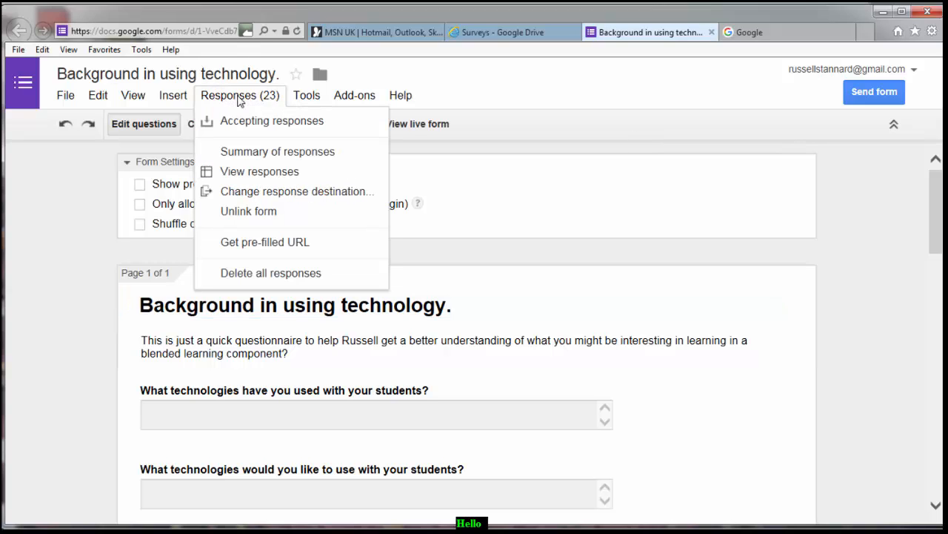
click(247, 154)
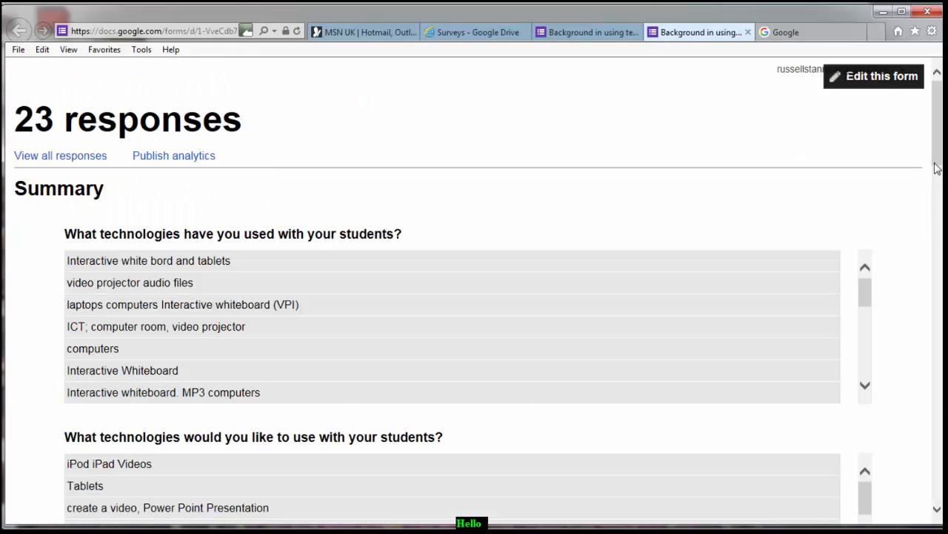
drag(940, 133, 940, 154)
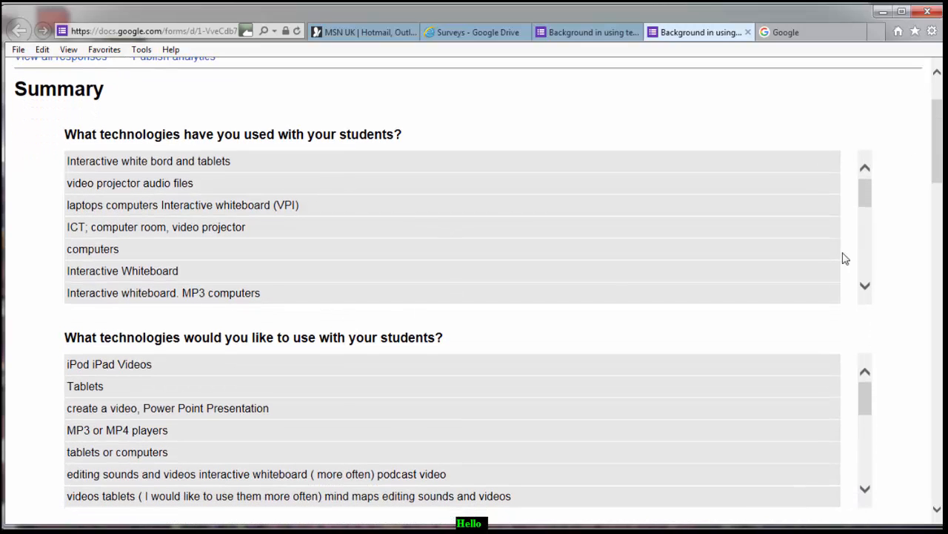
drag(865, 201, 862, 313)
mouse_move(869, 397)
mouse_down()
mouse_move(868, 432)
mouse_move(867, 389)
mouse_up()
drag(933, 162, 932, 219)
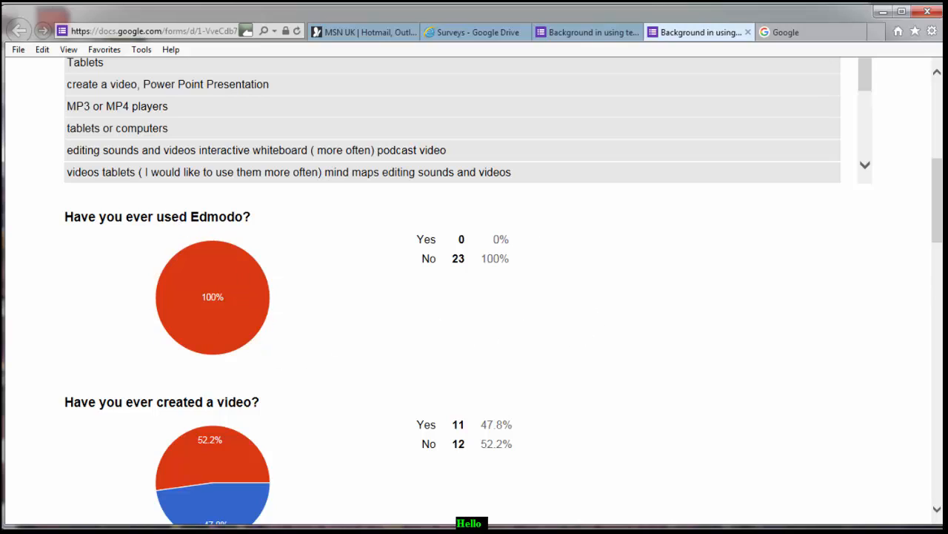
drag(939, 209, 937, 243)
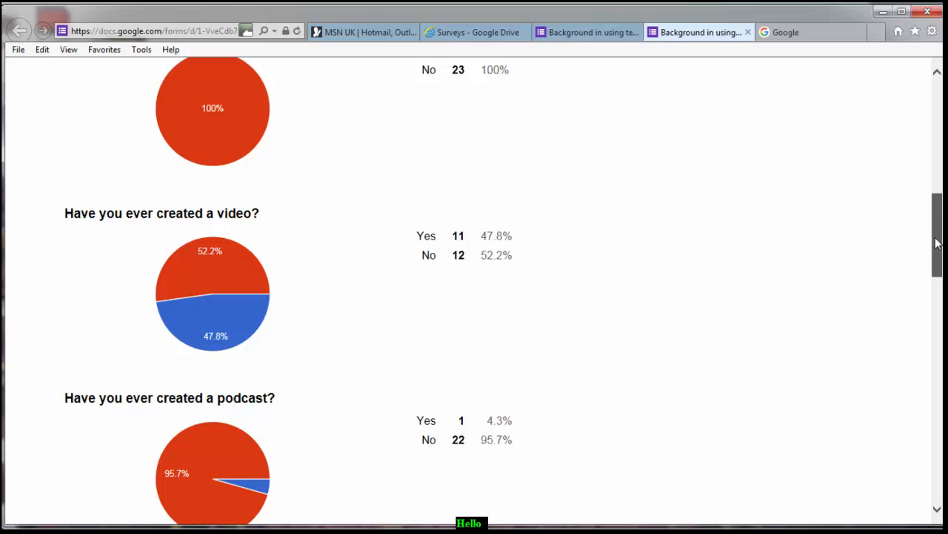
drag(937, 243, 938, 248)
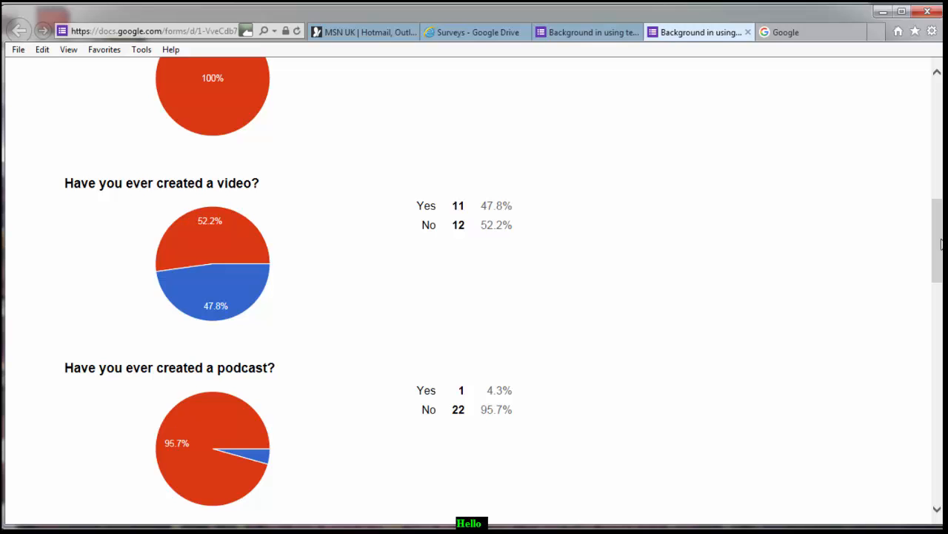
drag(939, 244, 925, 120)
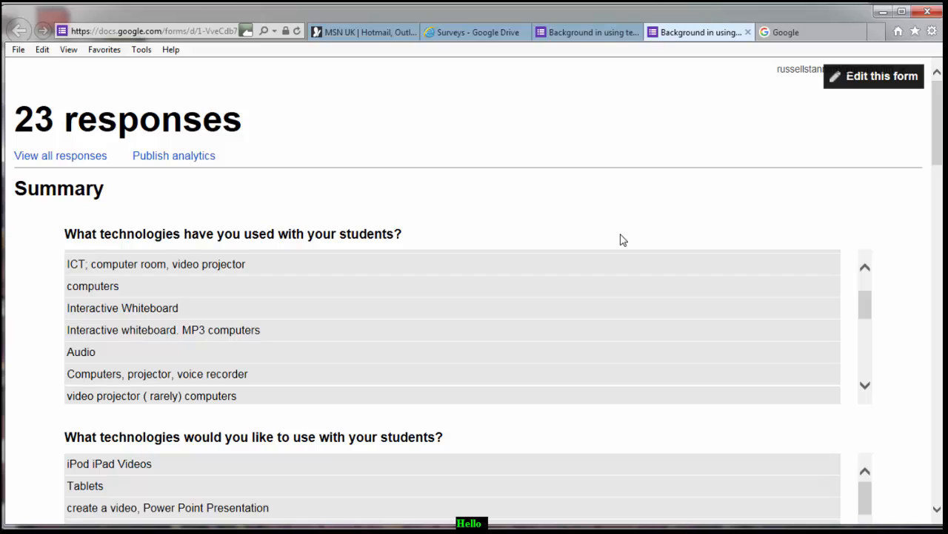
drag(863, 298, 867, 290)
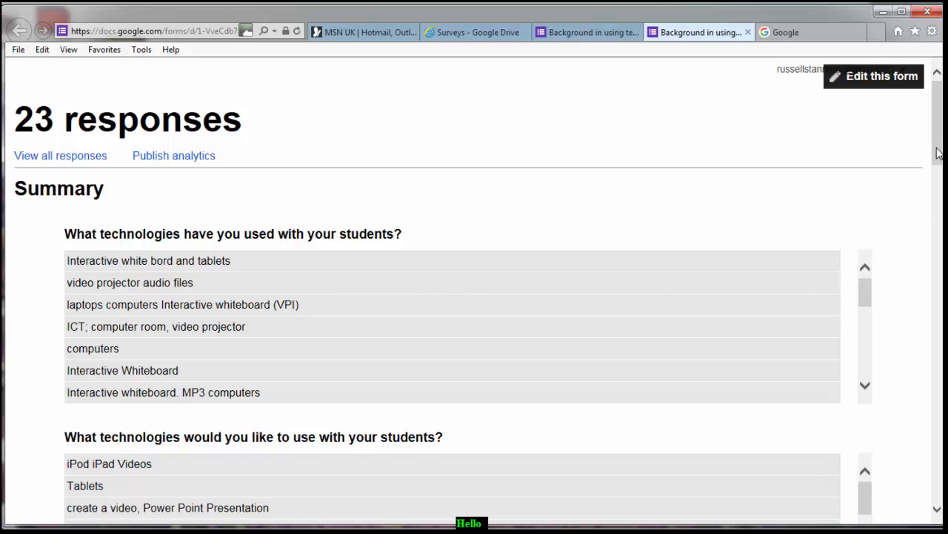
drag(939, 153, 938, 111)
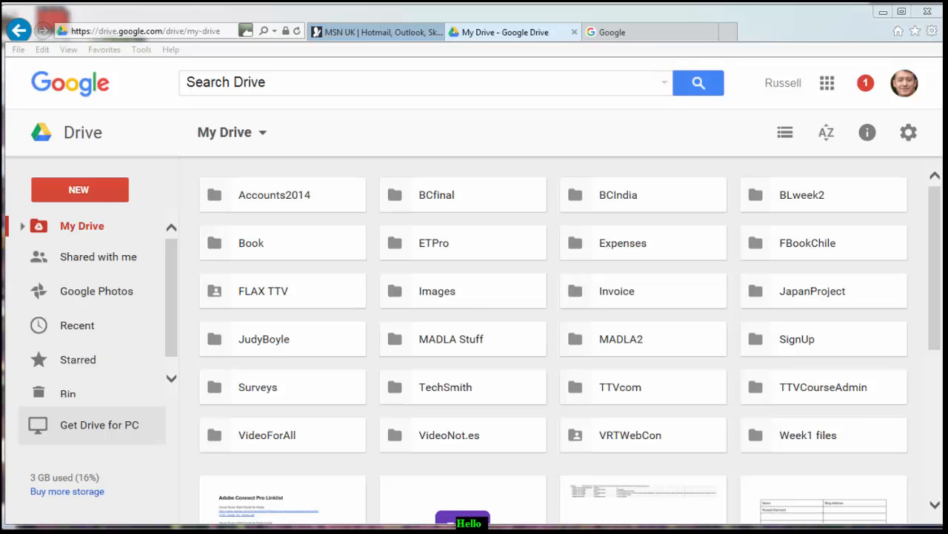
Create a new blank Google Form in My Drive
click(827, 83)
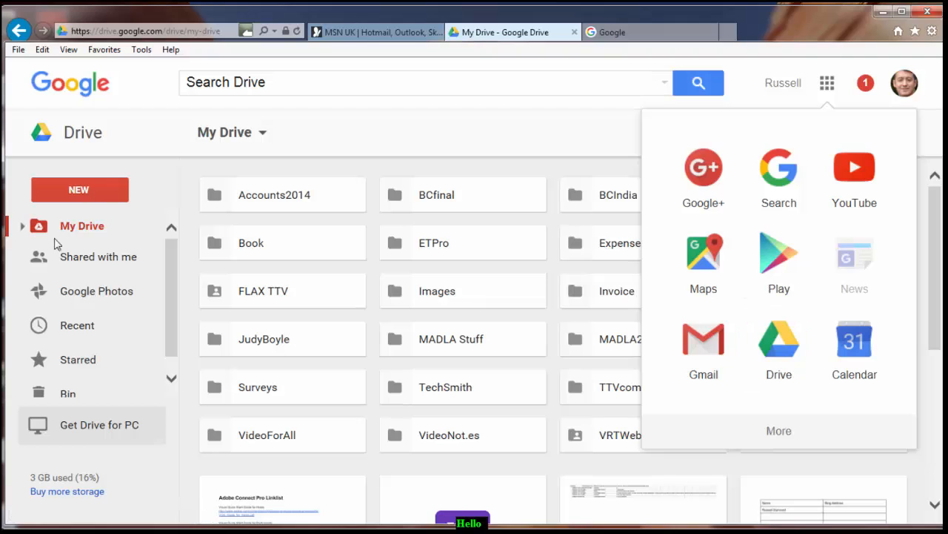
key(Escape)
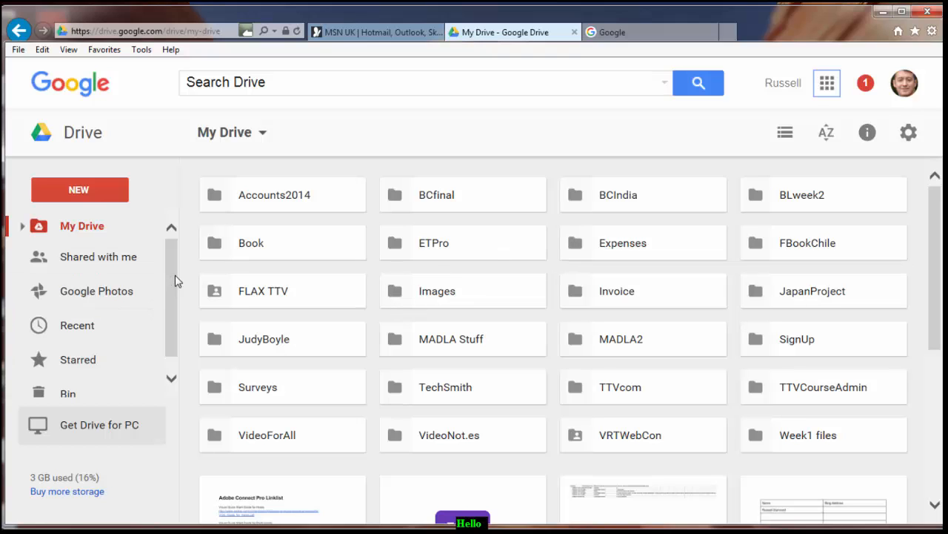
click(78, 191)
mouse_move(109, 400)
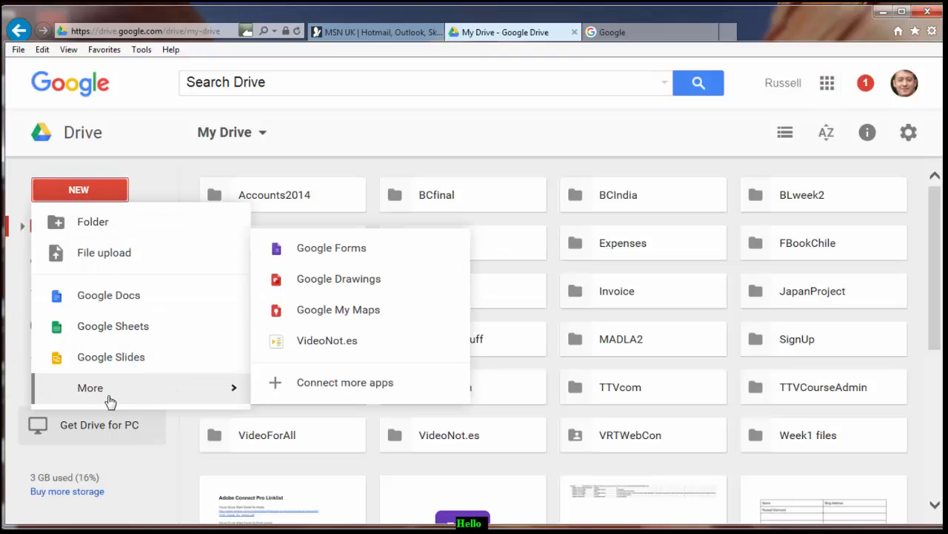
click(331, 252)
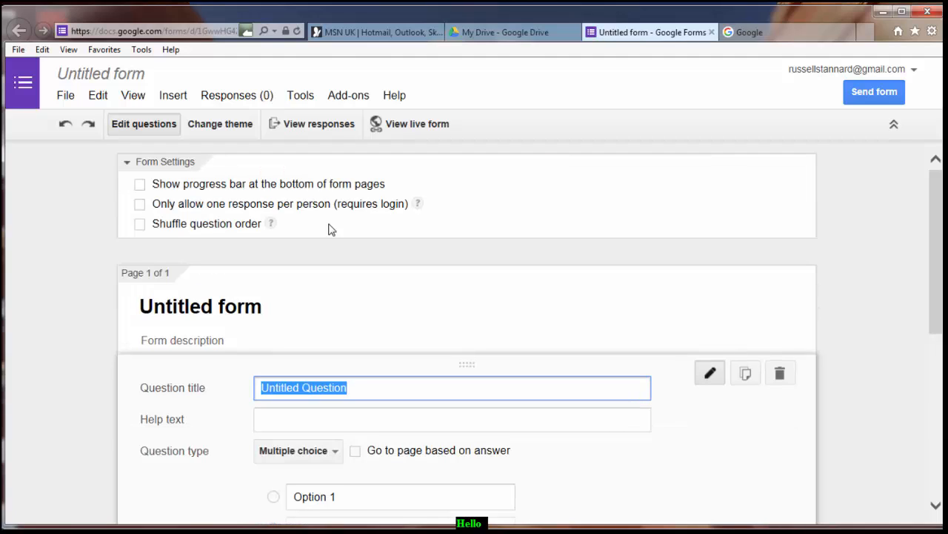
Replace the form's default title with "Teacher Training Videos Form"
click(271, 305)
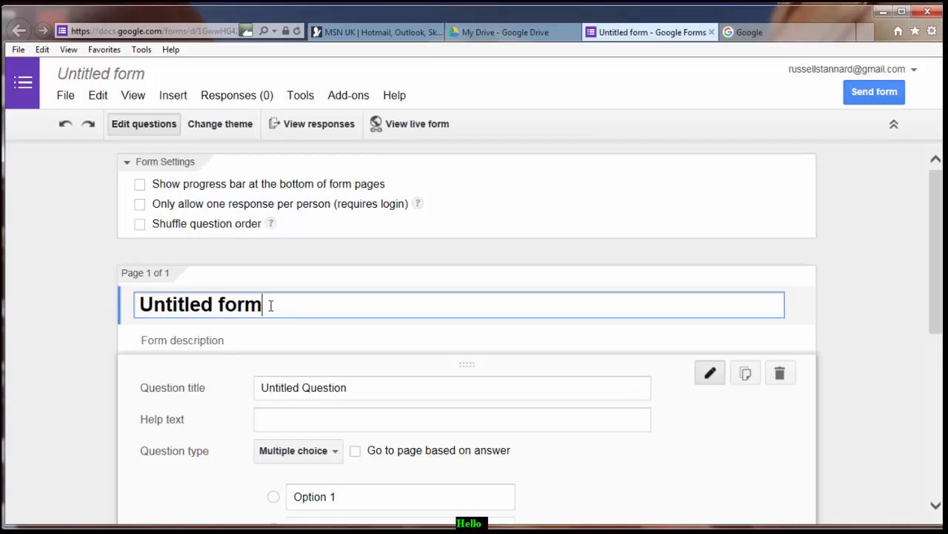
key(BackSpace)
key(BackSpace)
key(BackSpace)
key(BackSpace)
key(BackSpace)
key(BackSpace)
key(BackSpace)
key(BackSpace)
key(BackSpace)
key(BackSpace)
key(BackSpace)
key(BackSpace)
key(BackSpace)
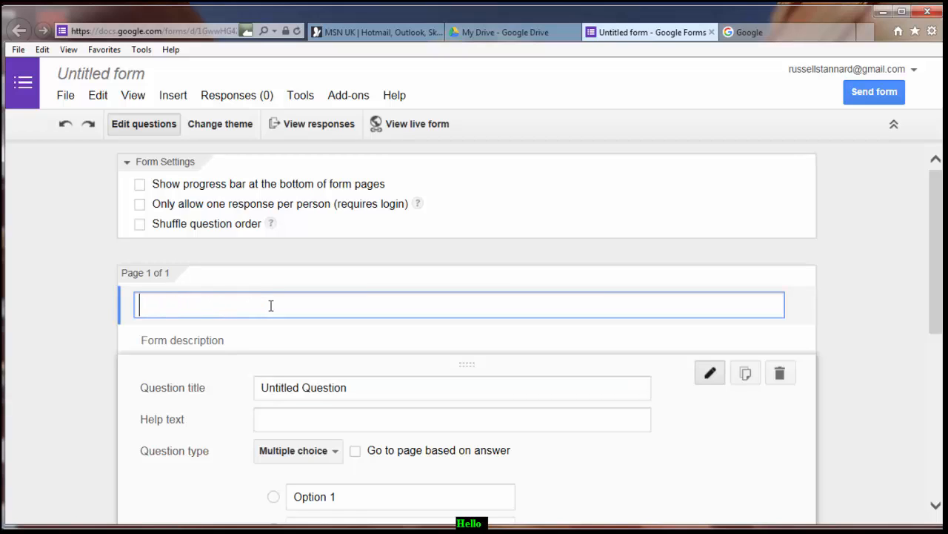
text(Teacher Tra)
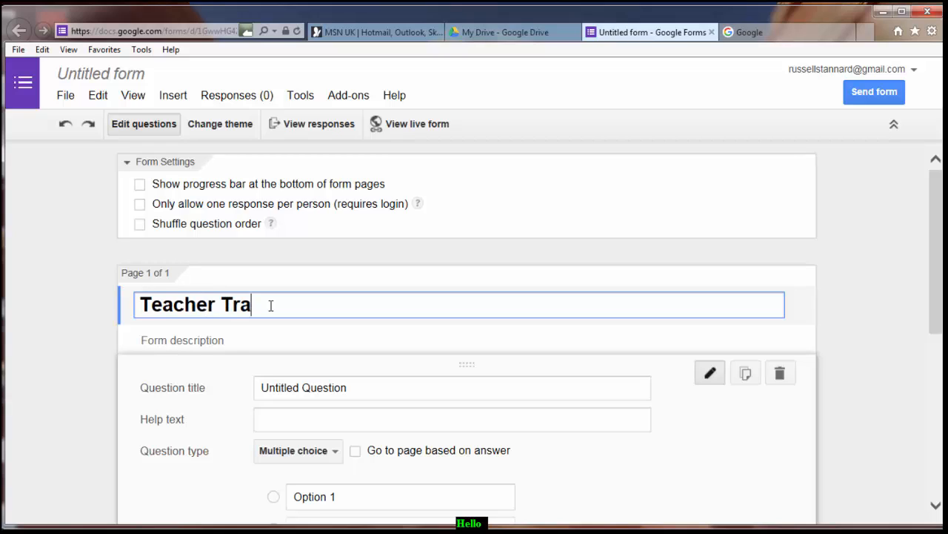
text(ining Video)
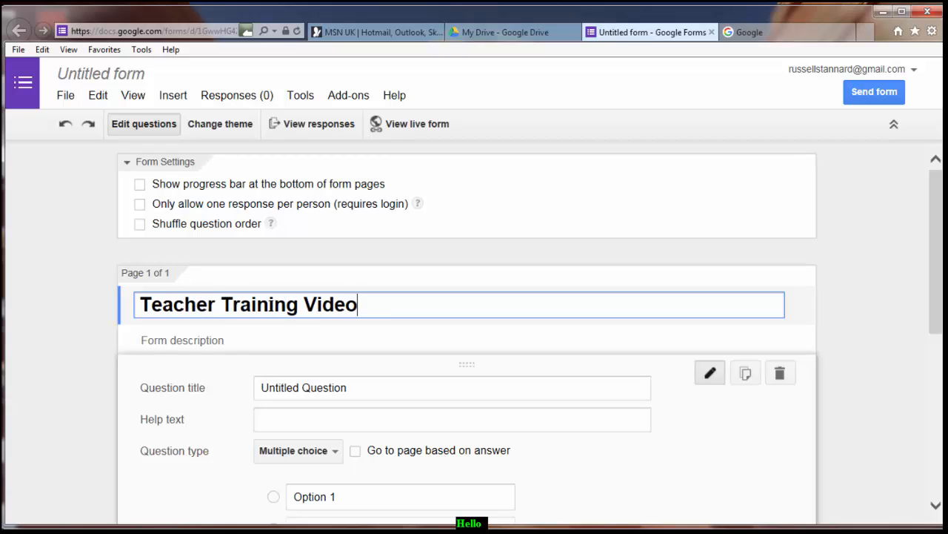
text(s Form)
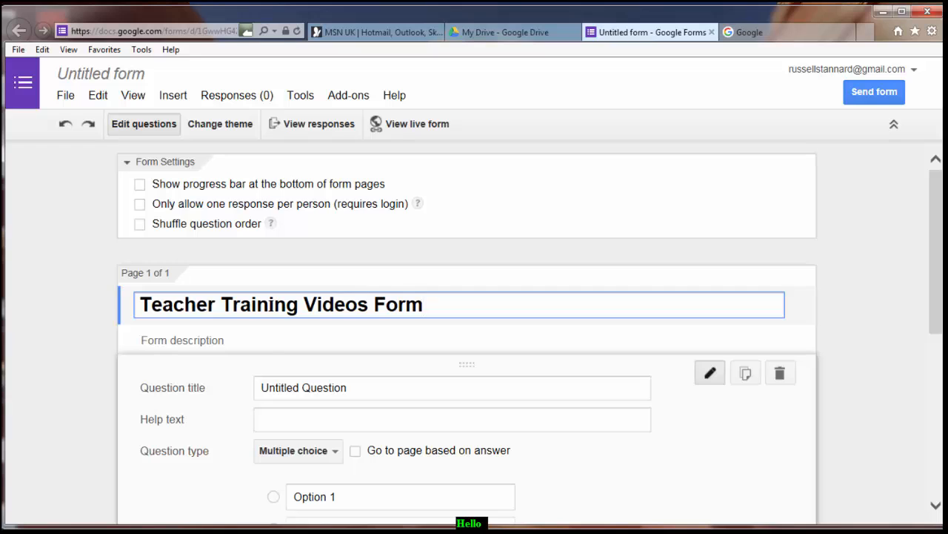
Review the available question types for the first question and keep Multiple choice
drag(937, 274, 936, 294)
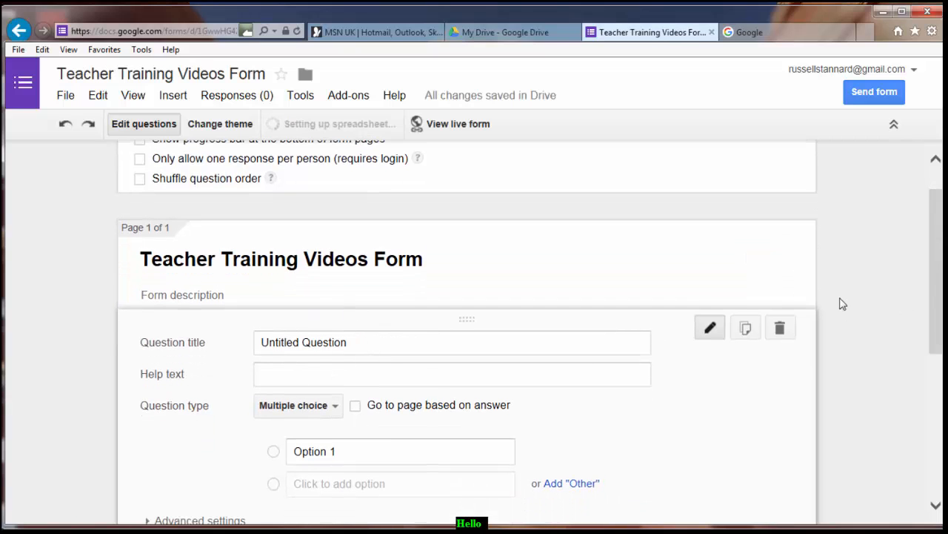
drag(938, 260, 929, 289)
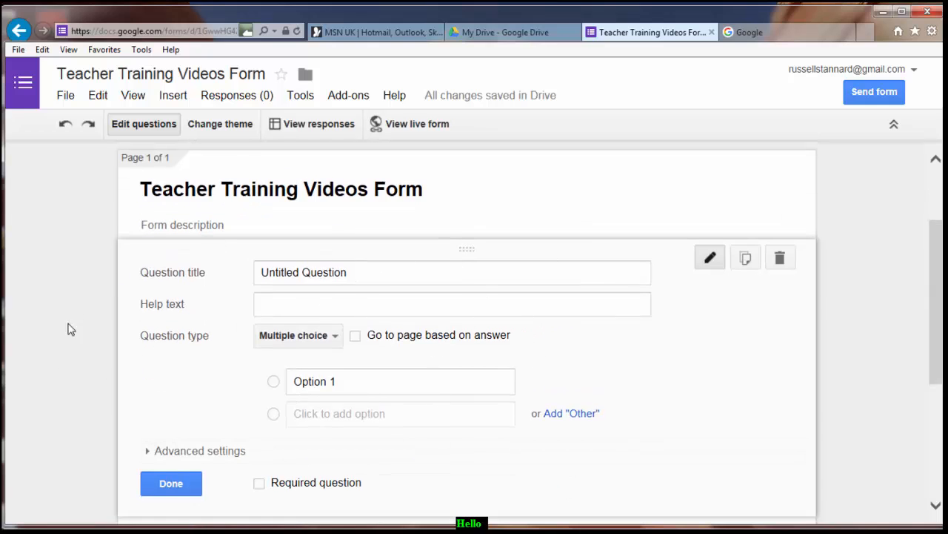
click(335, 338)
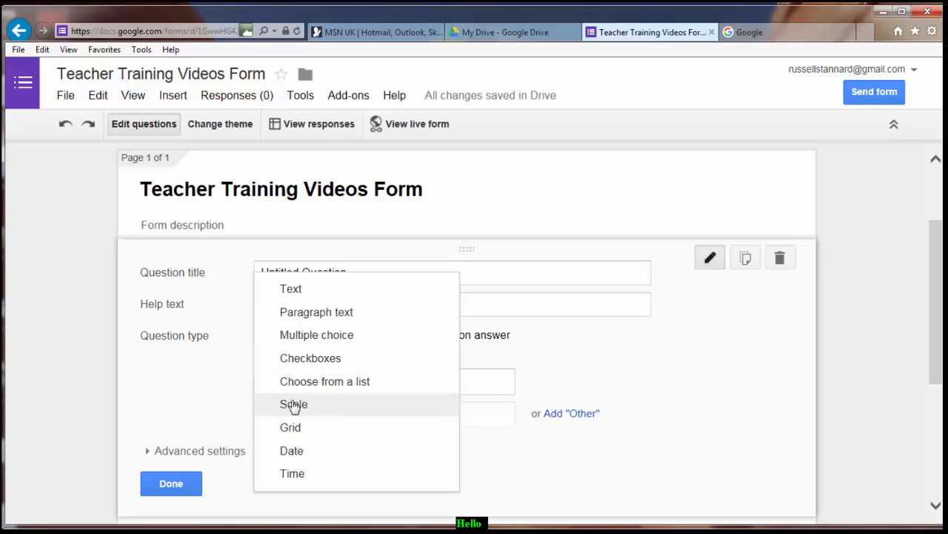
click(320, 344)
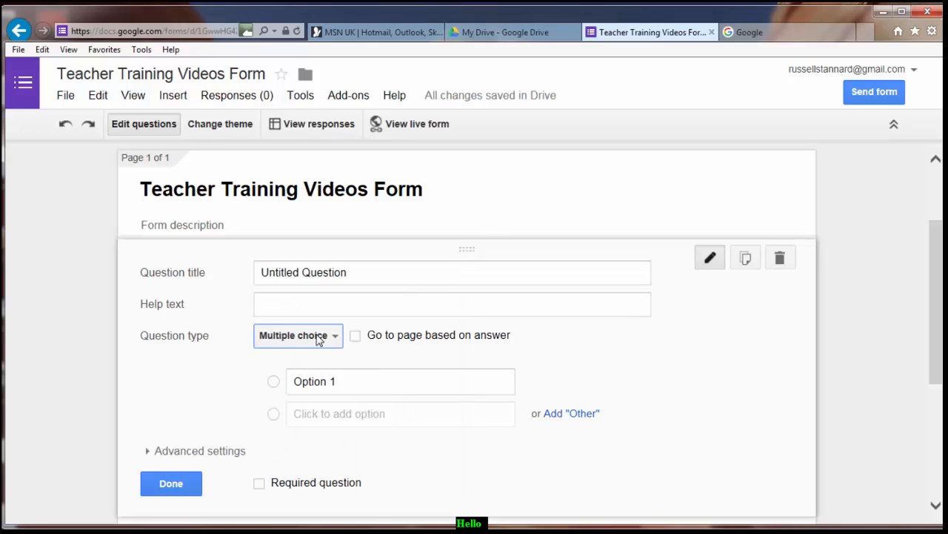
Replace the first question's default title with "What is the capital of England"
click(361, 276)
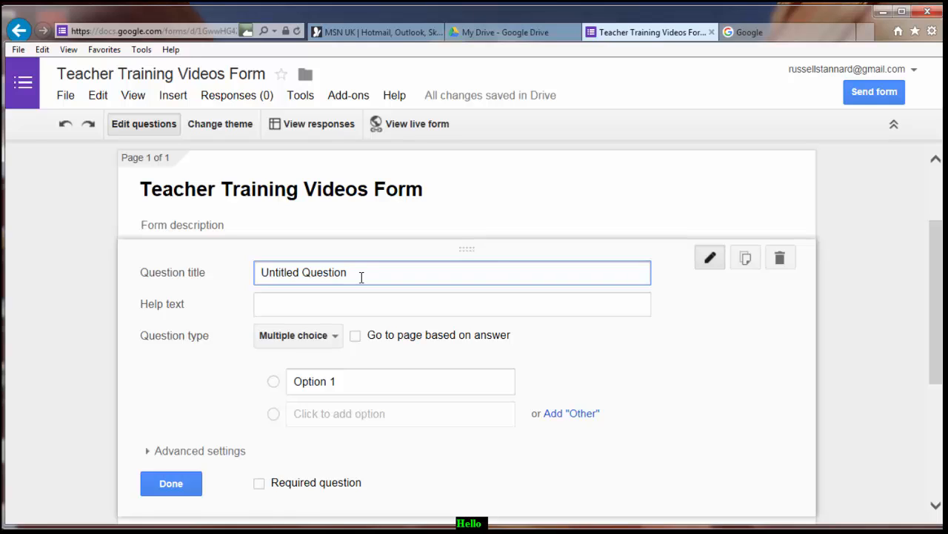
text(What)
key(BackSpace)
key(BackSpace)
key(BackSpace)
key(BackSpace)
key(BackSpace)
key(BackSpace)
key(BackSpace)
key(BackSpace)
key(BackSpace)
key(BackSpace)
key(BackSpace)
key(BackSpace)
key(BackSpace)
key(BackSpace)
key(BackSpace)
key(BackSpace)
key(BackSpace)
key(BackSpace)
key(BackSpace)
key(BackSpace)
text(What is the capital of )
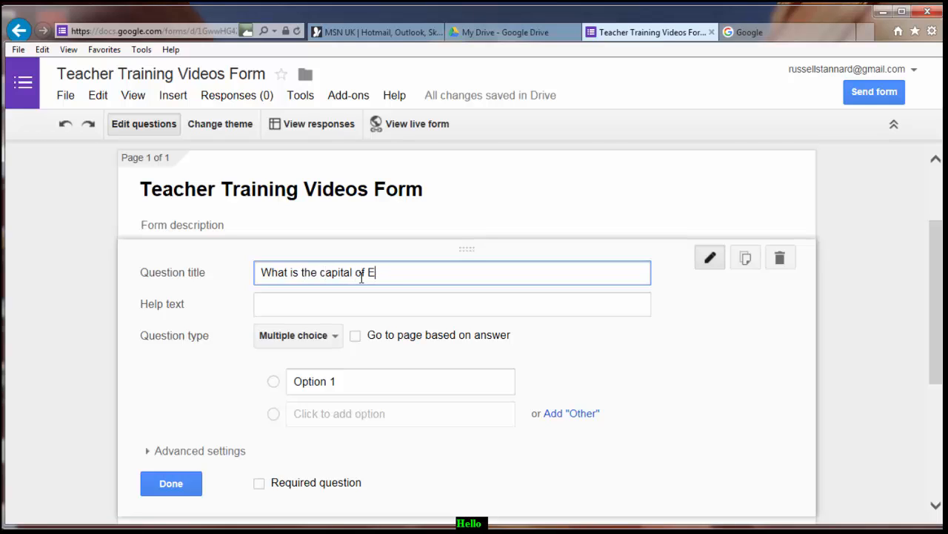
text(England)
Enter London as the question's first answer option and add Paris as the second
click(352, 388)
text(London)
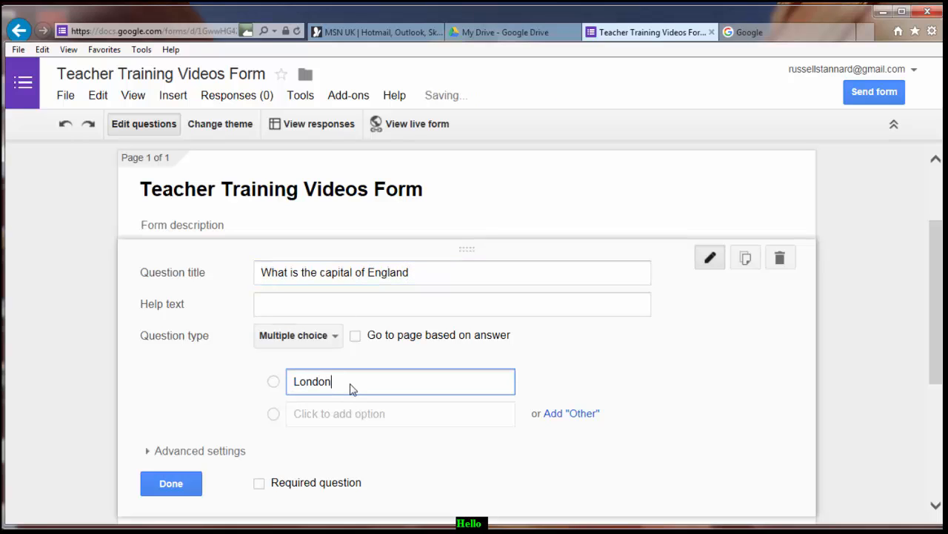
click(360, 414)
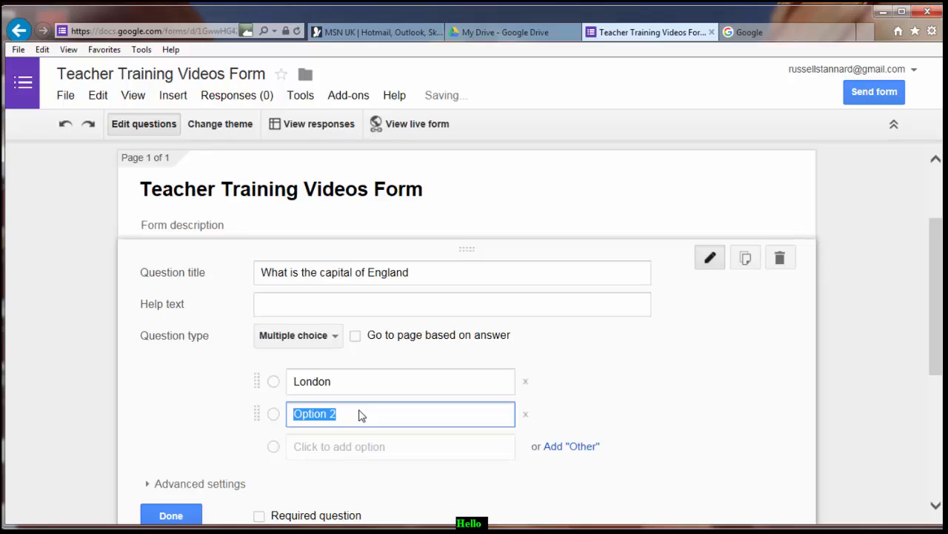
text(P)
text(air)
key(BackSpace)
key(BackSpace)
text(ris)
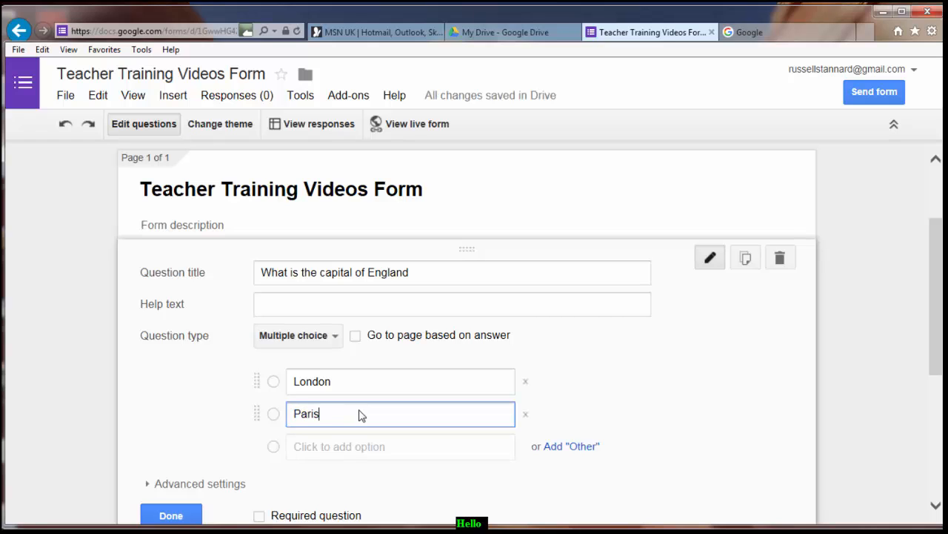
Add Madrid as the third answer option of the capital of England question
click(366, 448)
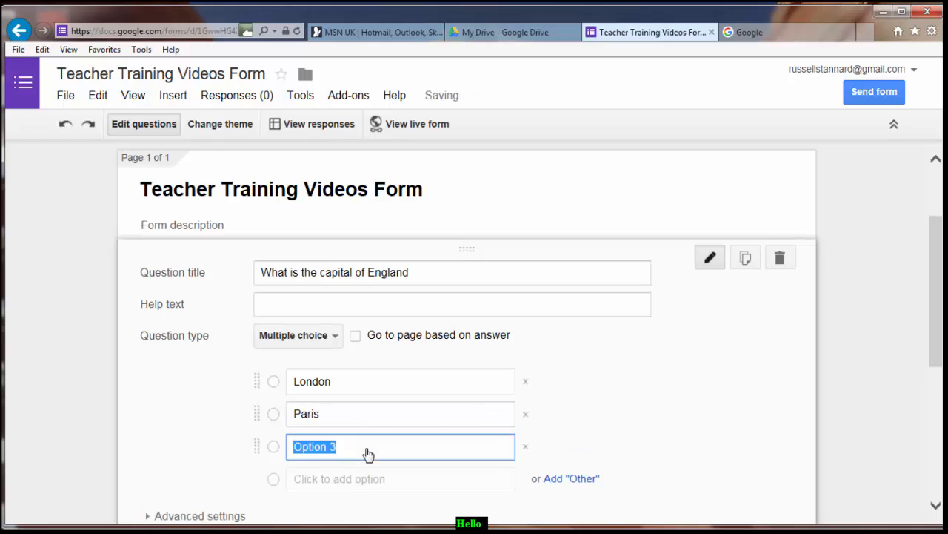
text(Madrid)
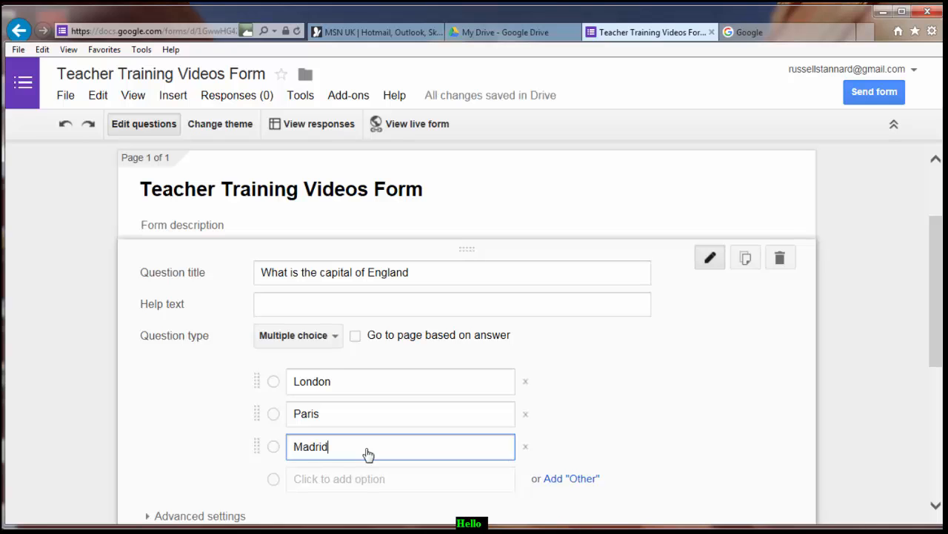
Add a Scale question titled "Do you like Google Forms?" below the multiple-choice question
drag(939, 284, 938, 393)
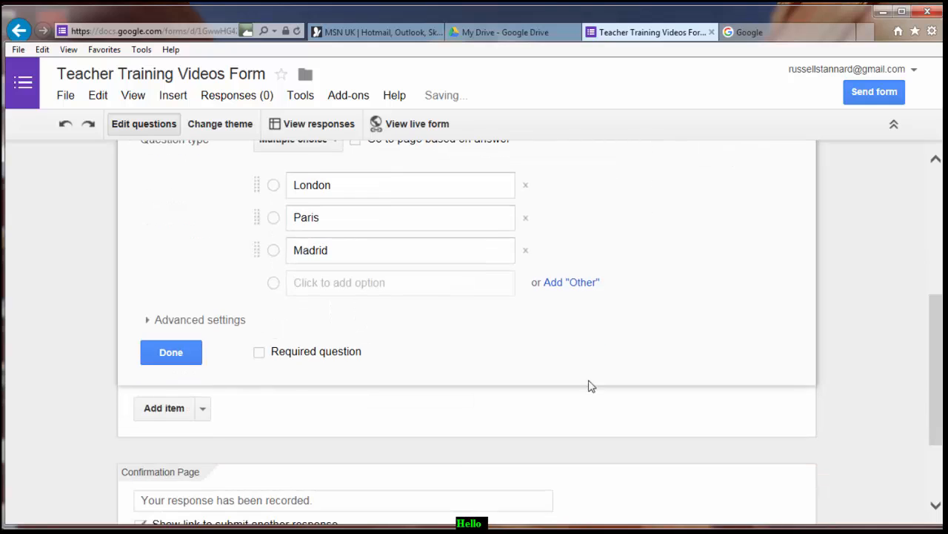
click(202, 412)
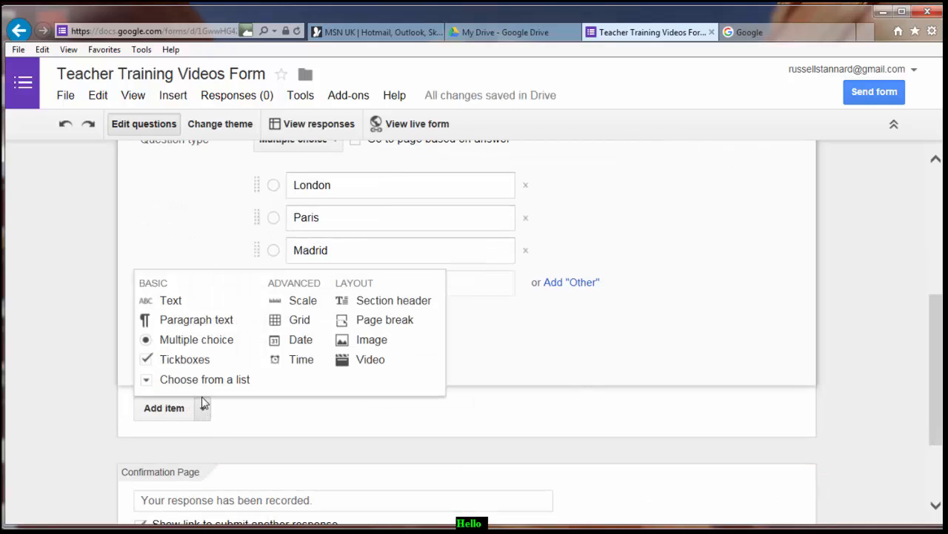
click(304, 304)
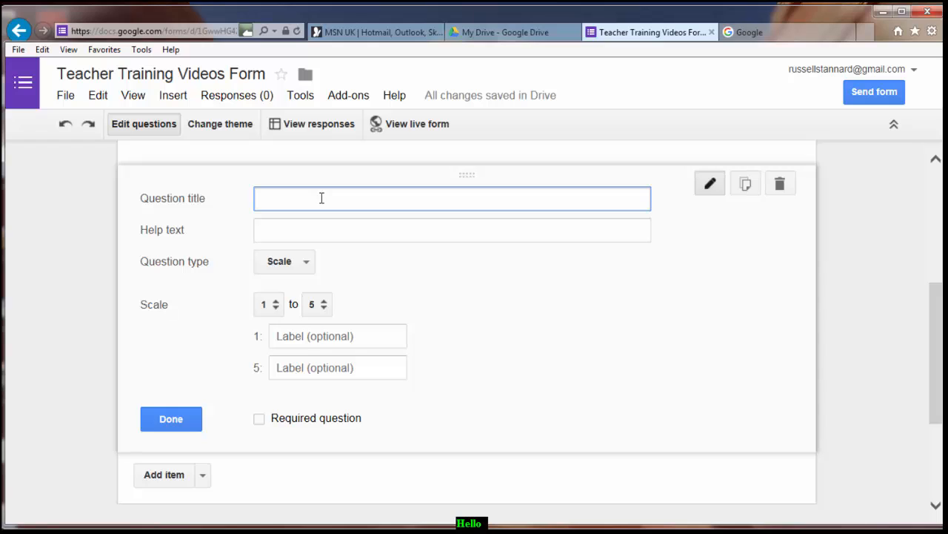
text(Do you like Google Forms?)
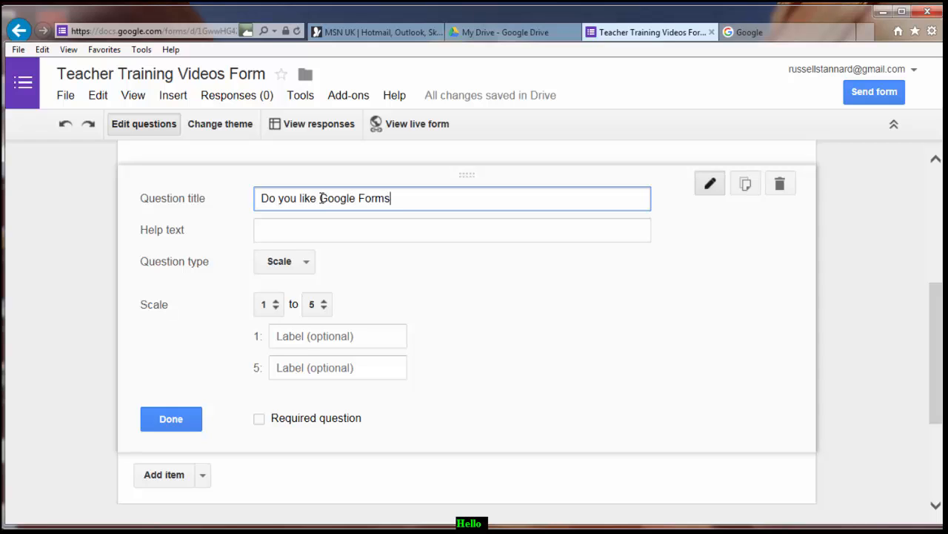
Label the scale's value 1 "No, not at all" and its value 5 "Love it"
click(330, 331)
text(No)
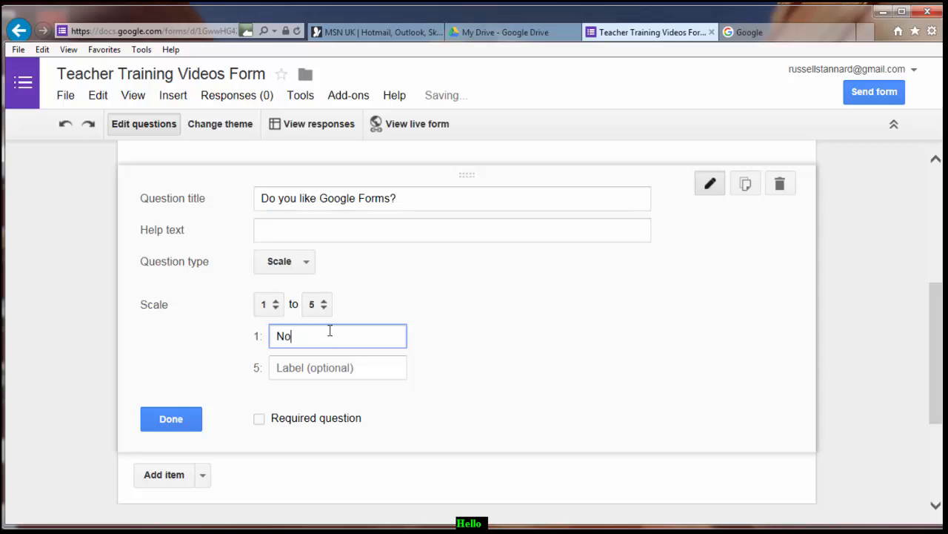
text(n)
key(BackSpace)
text(, )
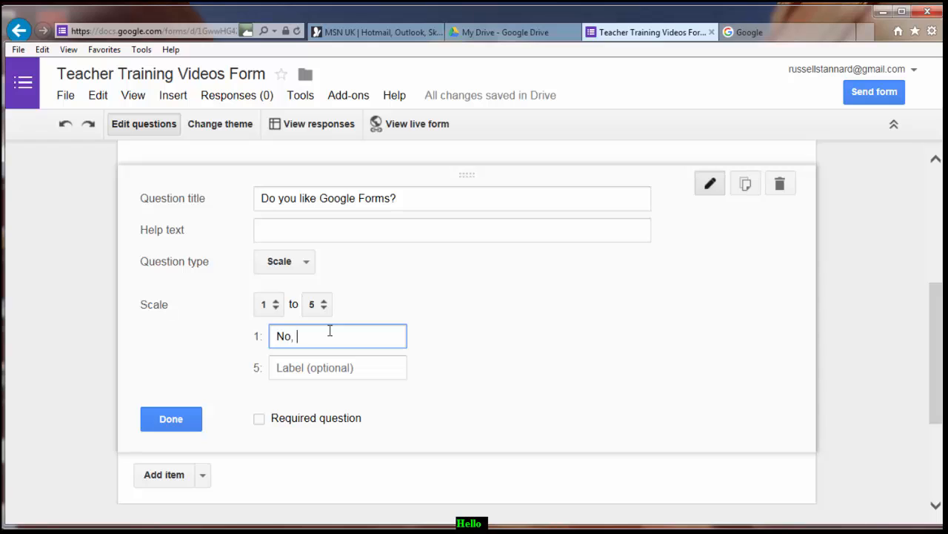
text(not at all)
click(323, 366)
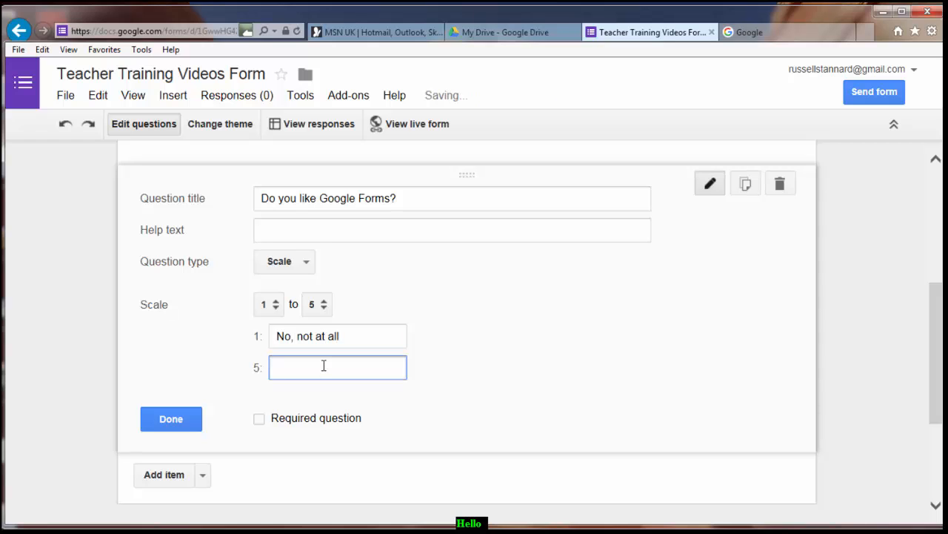
text(Love it)
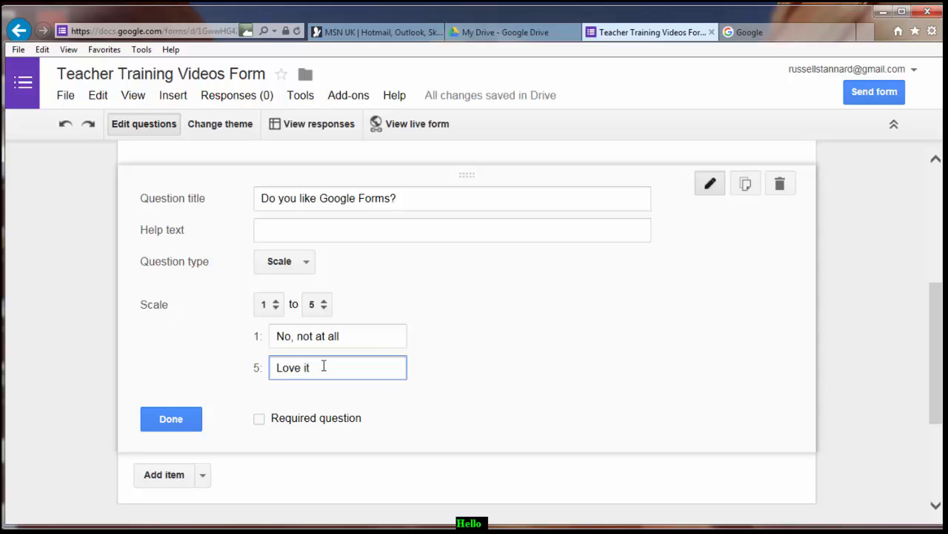
Add a Text question titled "What is your name?" after the scale question and finish editing it
click(204, 479)
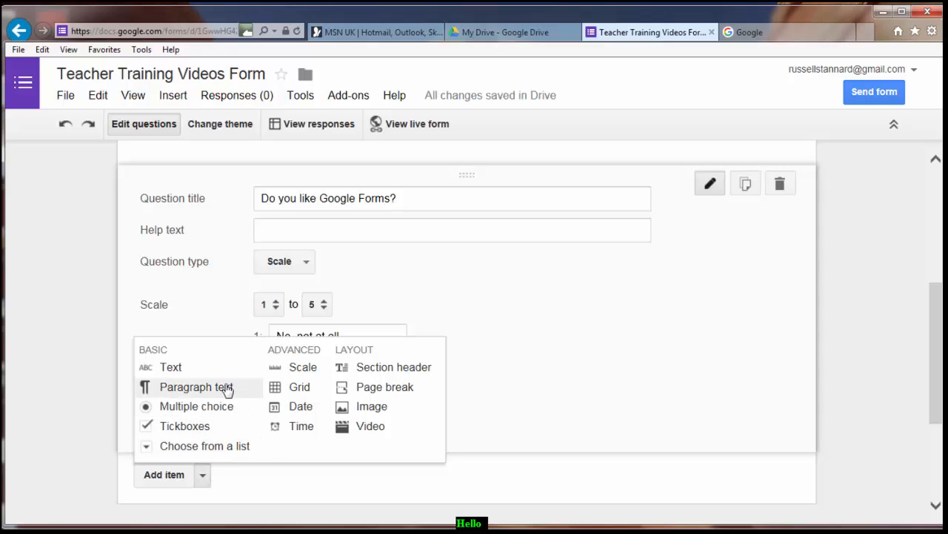
click(171, 368)
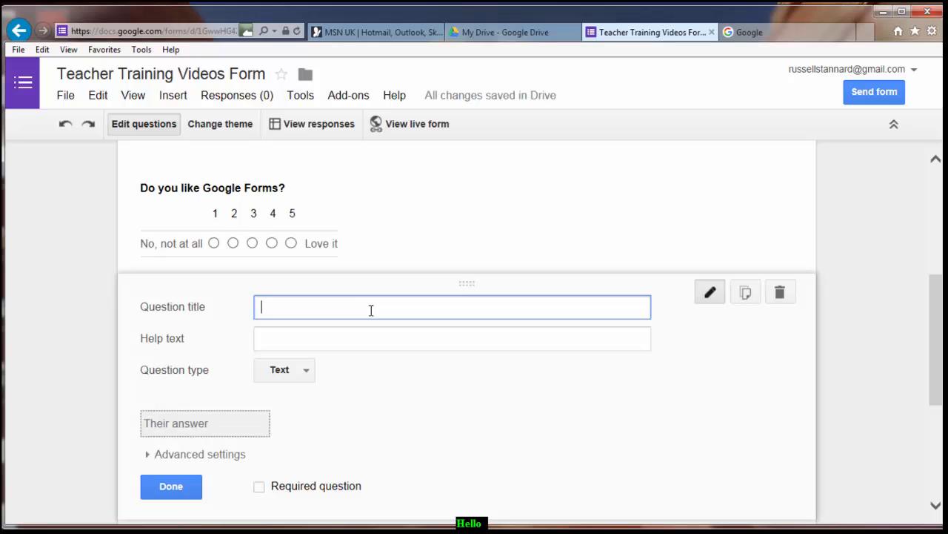
text(What is your name?)
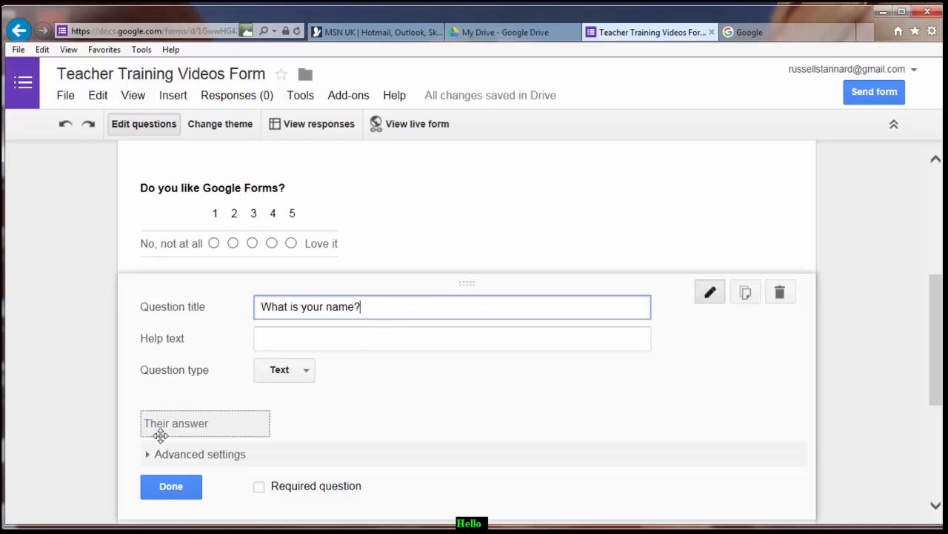
click(176, 486)
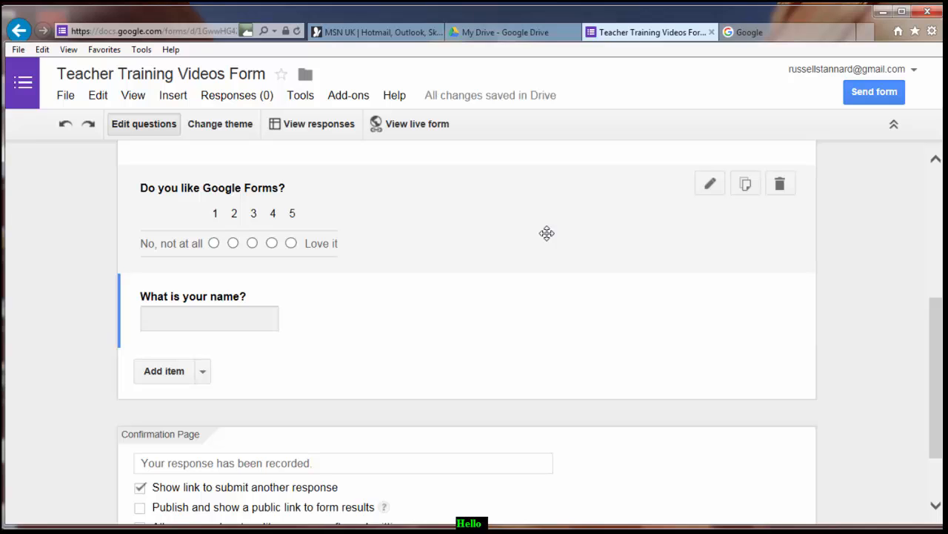
Preview all questions in the live form, then close the preview and return to the form editor
click(405, 128)
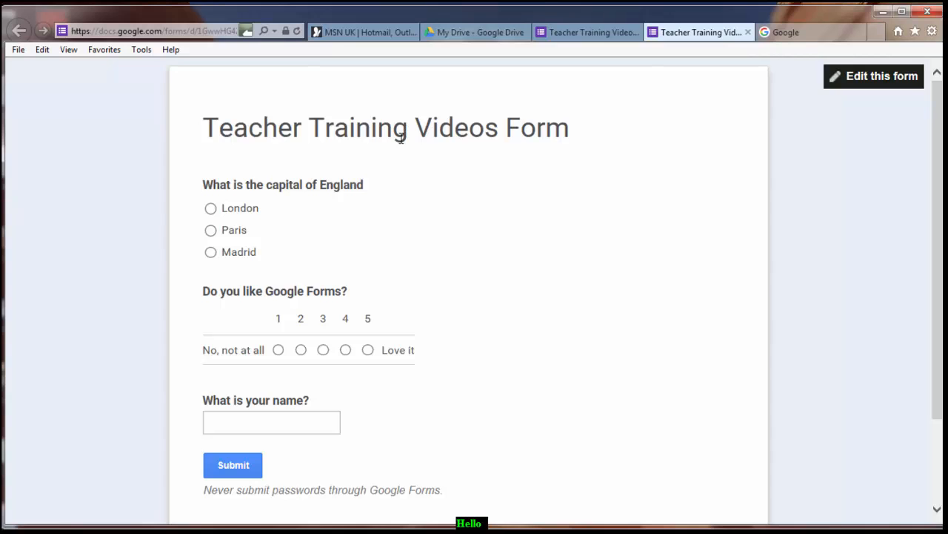
scroll(939, 195, down, 3)
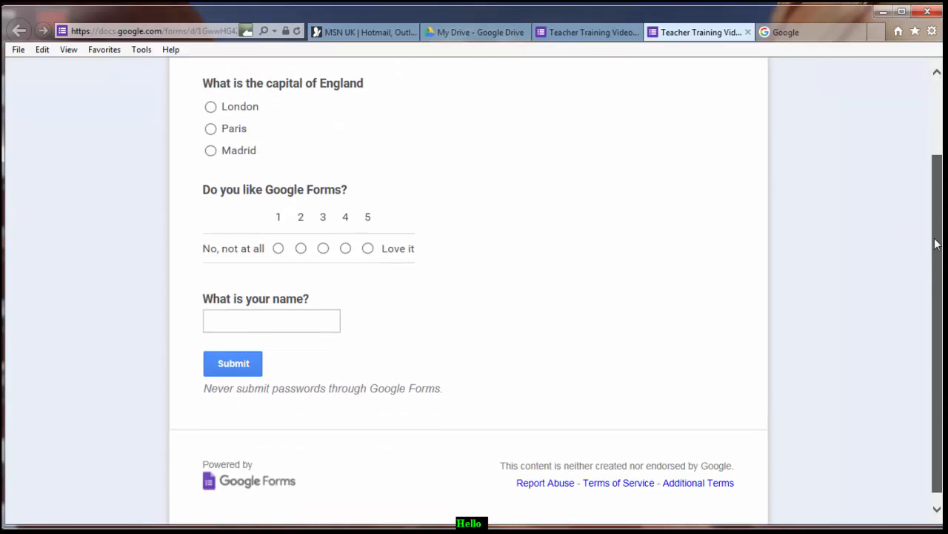
scroll(936, 243, up, 1)
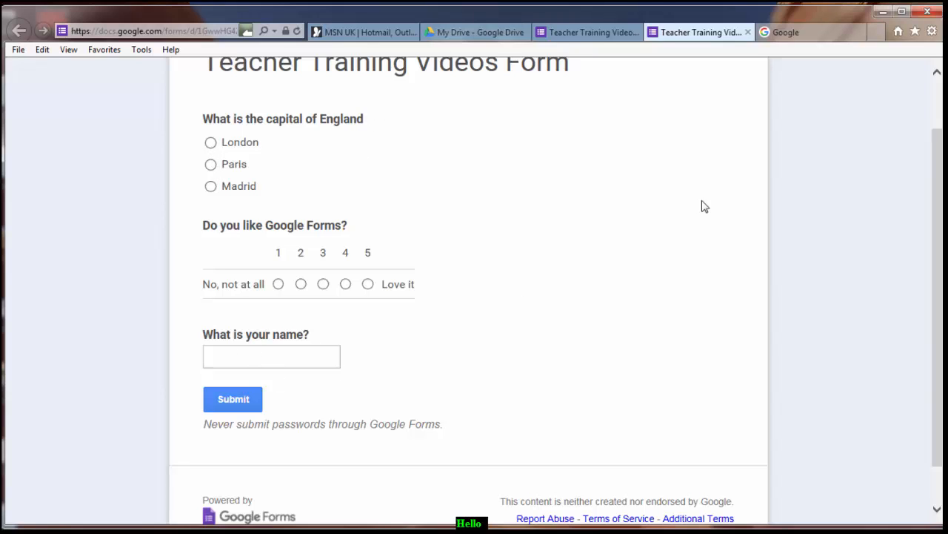
click(748, 33)
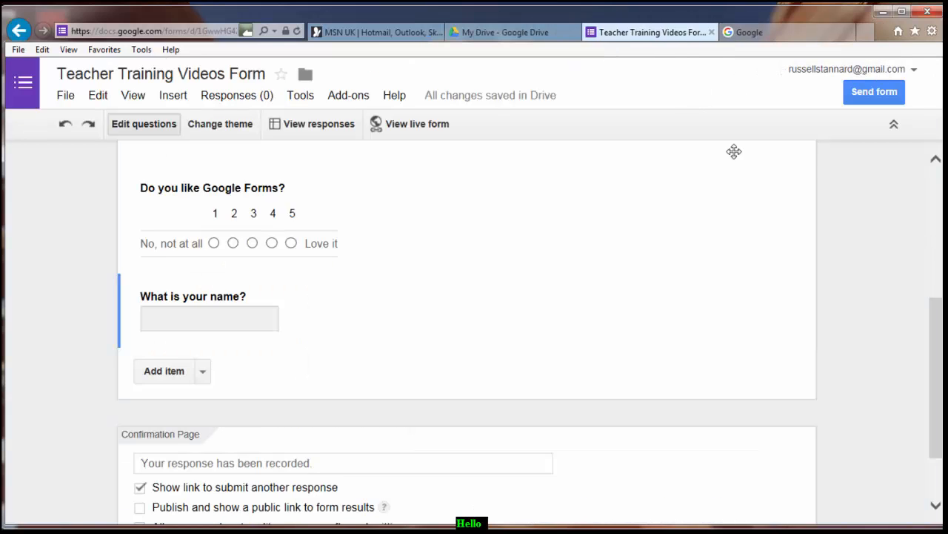
Review the form's sharing link and email sending options, close them, and open the response options
click(875, 94)
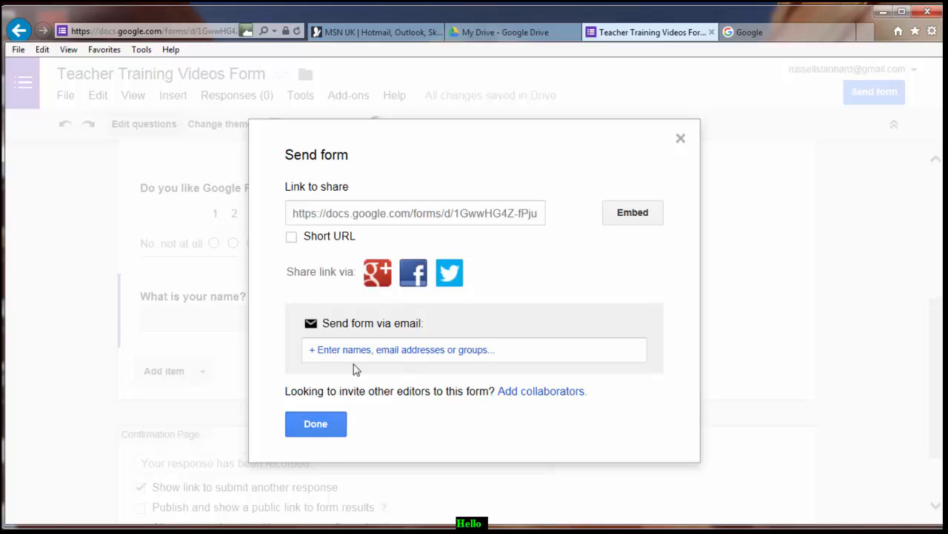
click(682, 140)
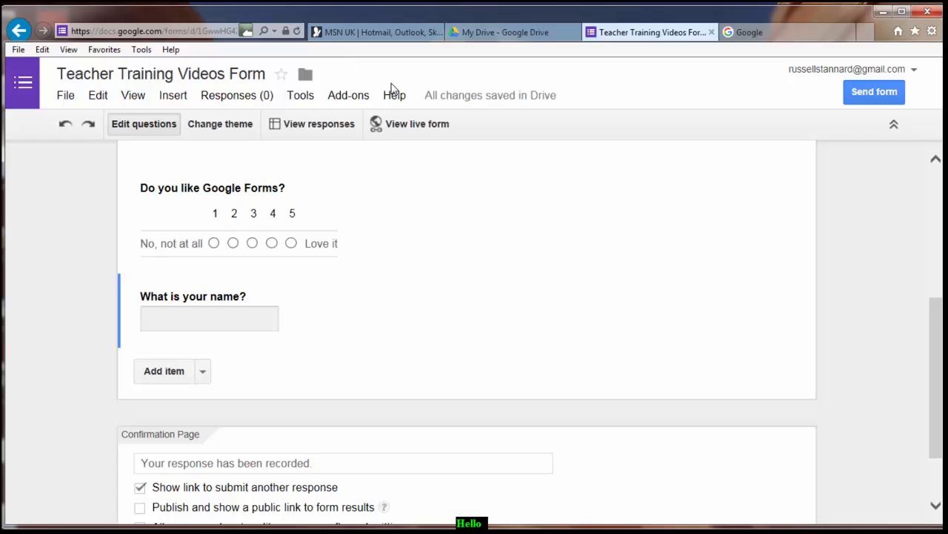
click(234, 102)
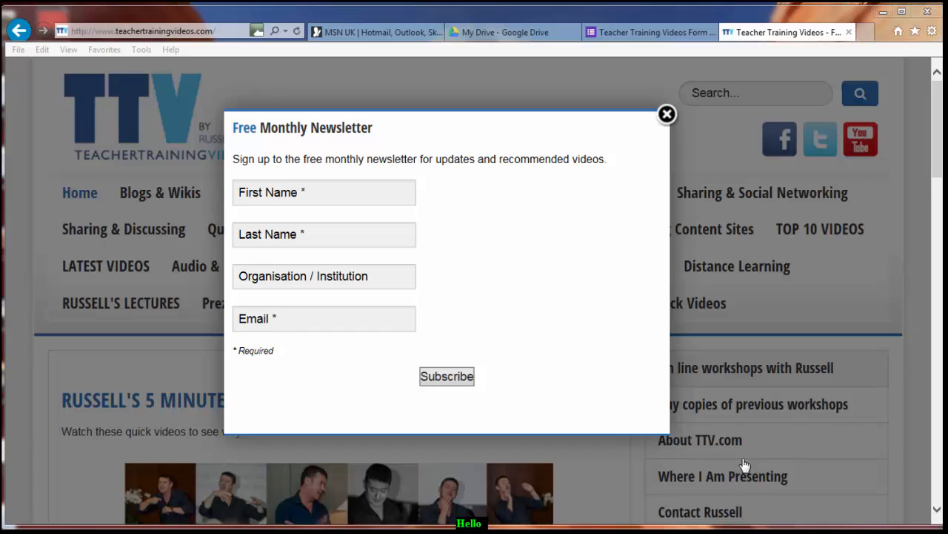
Dismiss the newsletter sign-up on teachertrainingvideos.com and open "An Introduction to the excellent Google Forms" from the Google section
click(363, 310)
click(666, 115)
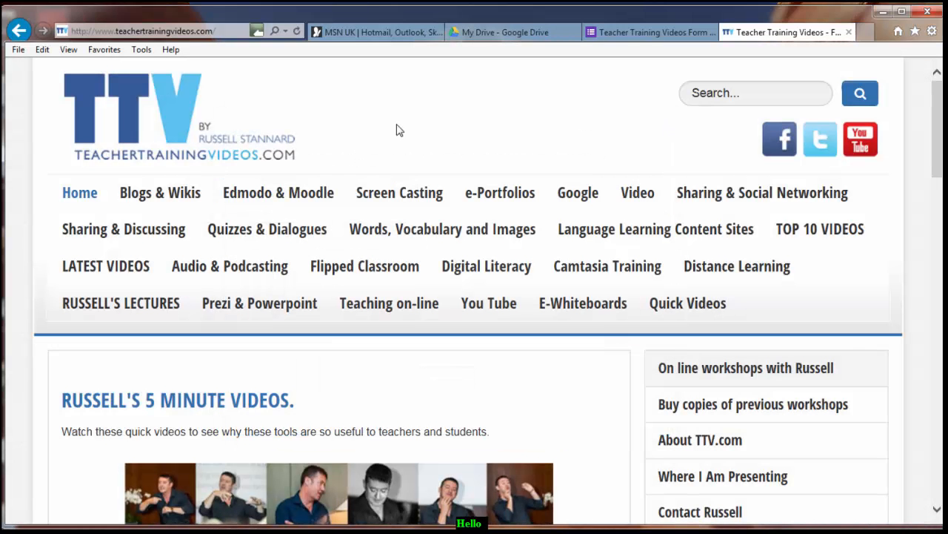
click(580, 201)
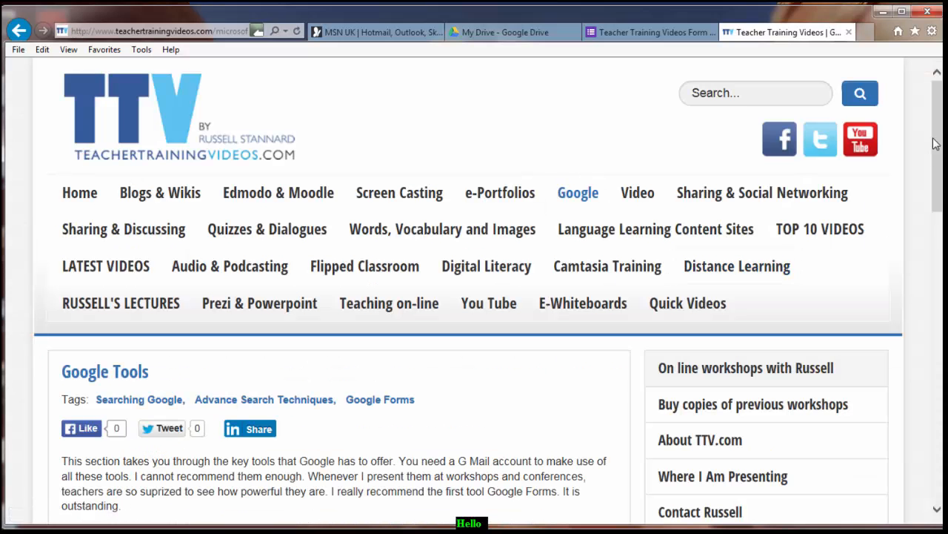
drag(938, 146, 937, 306)
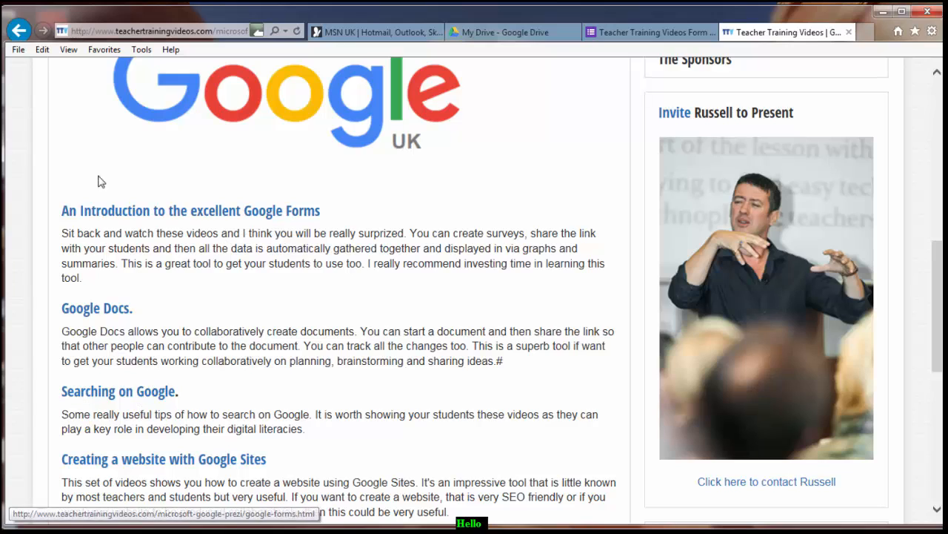
click(194, 214)
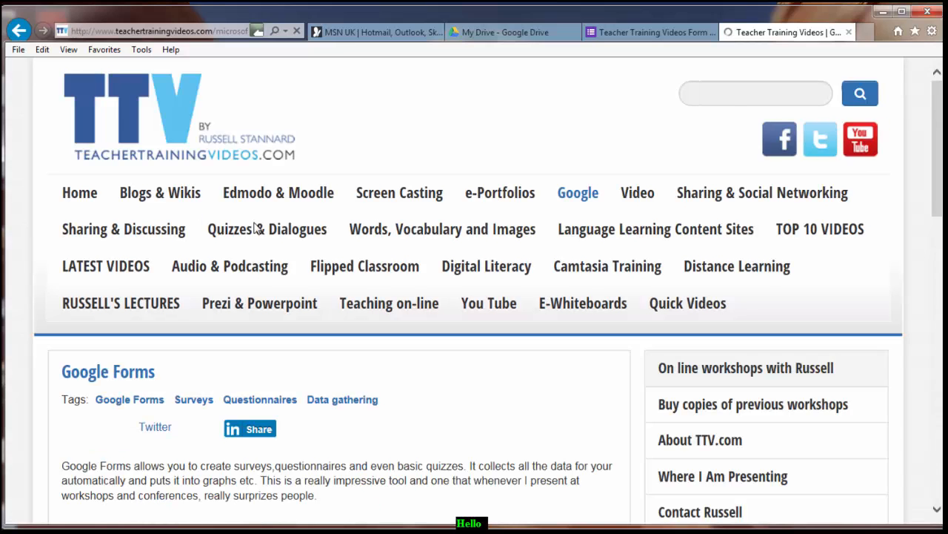
Find the Introduction video on the Google Forms page and pause its playback
scroll(943, 134, down, 6)
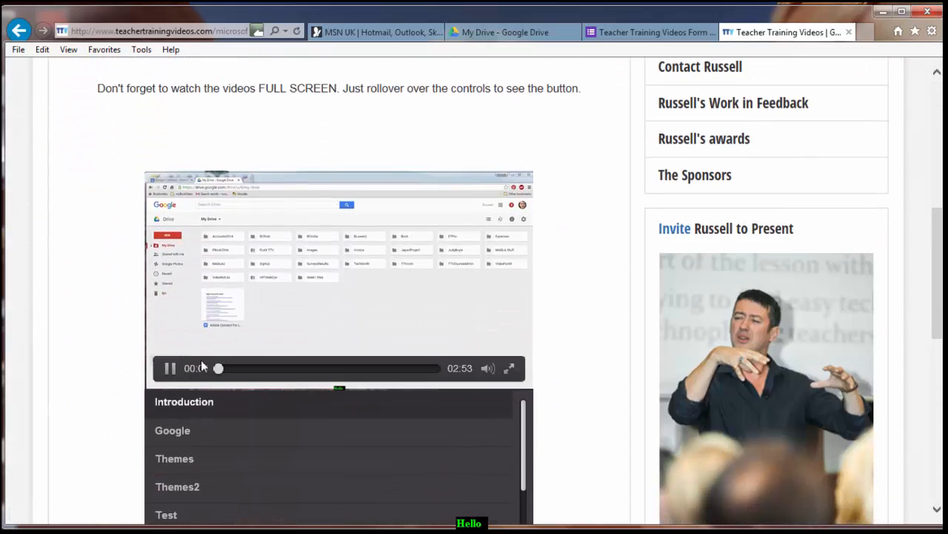
click(170, 369)
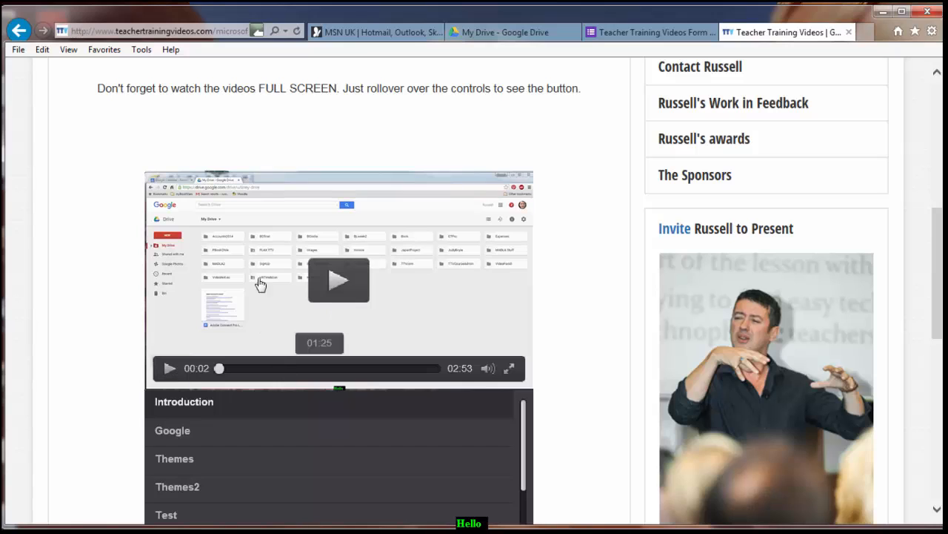